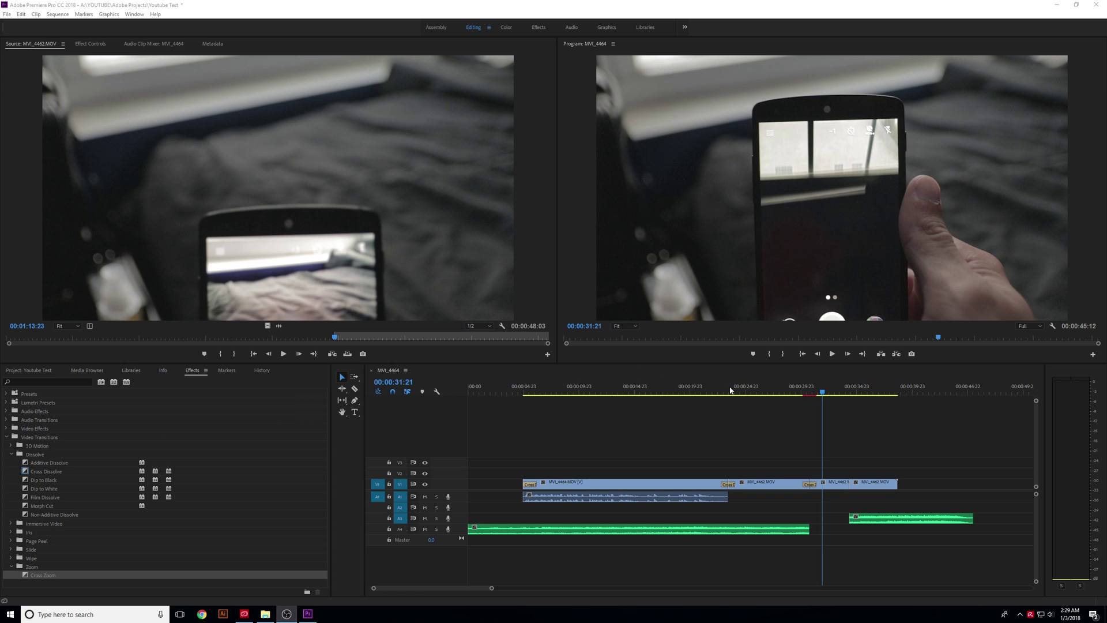
Step: Step frame by frame through the cross dissolve near 00:00:30, then target track V2
{"action": "left_click", "coordinate": [812, 392]}
{"action": "mouse_move", "coordinate": [814, 393]}
{"action": "left_mouse_down"}
{"action": "mouse_move", "coordinate": [719, 390]}
{"action": "mouse_move", "coordinate": [813, 396]}
{"action": "left_mouse_up"}
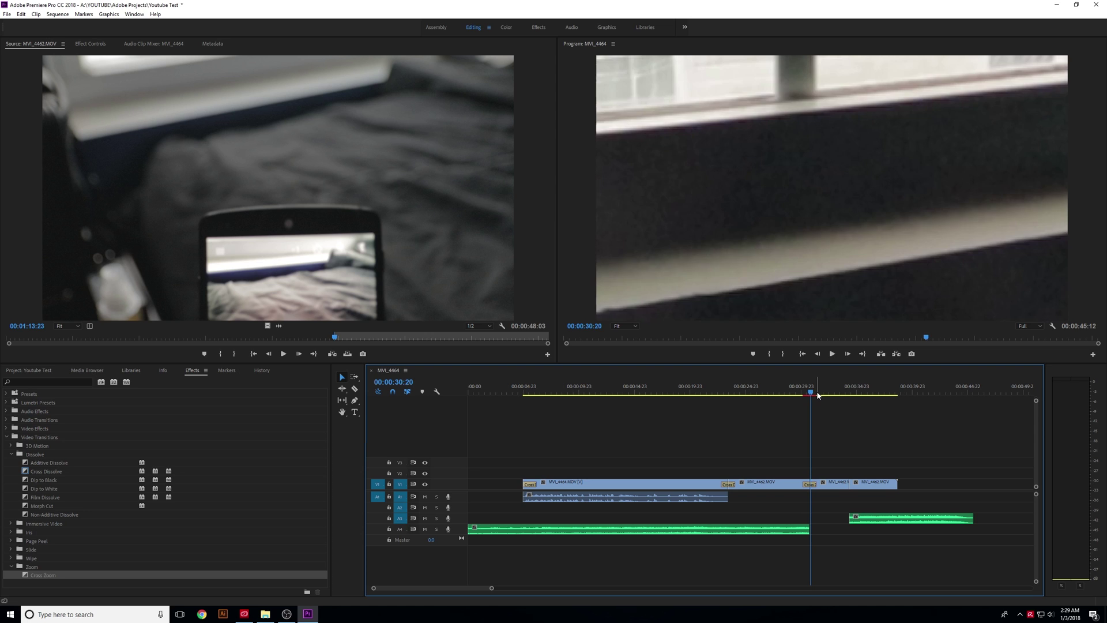
{"action": "key", "text": "Left"}
{"action": "key", "text": "Left"}
{"action": "key", "text": "Left"}
{"action": "key", "text": "Right"}
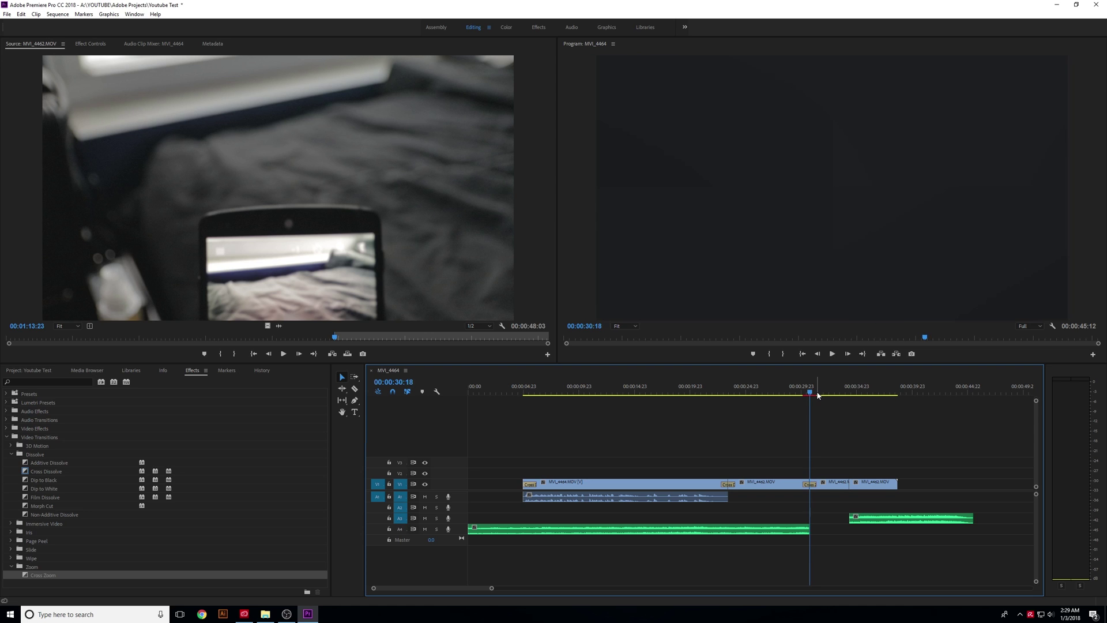
{"action": "key", "text": "Left"}
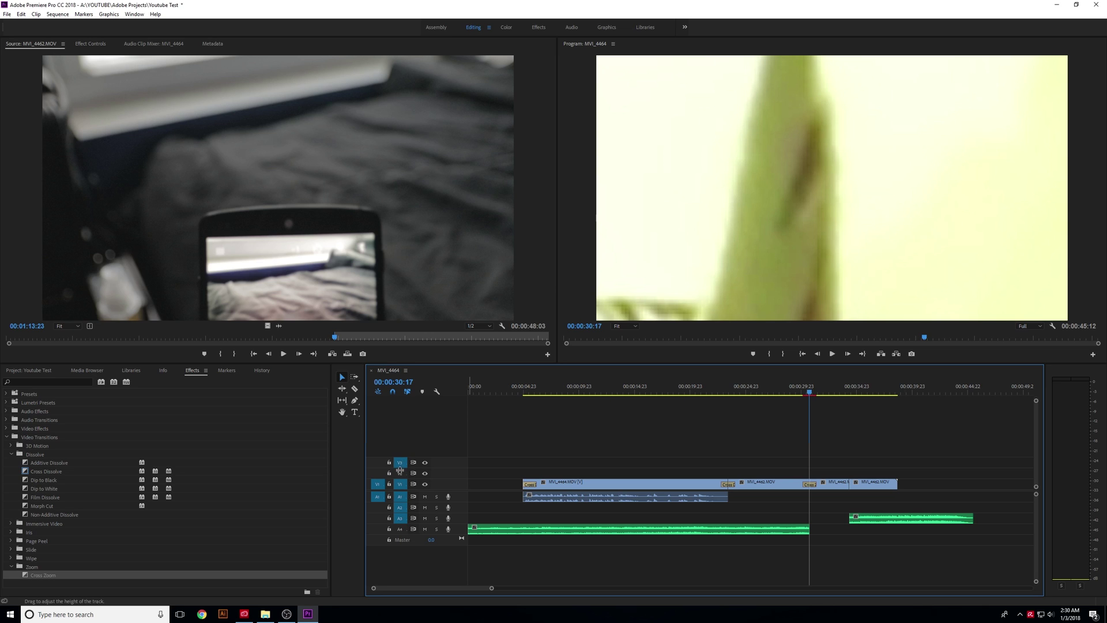
{"action": "left_click", "coordinate": [403, 473]}
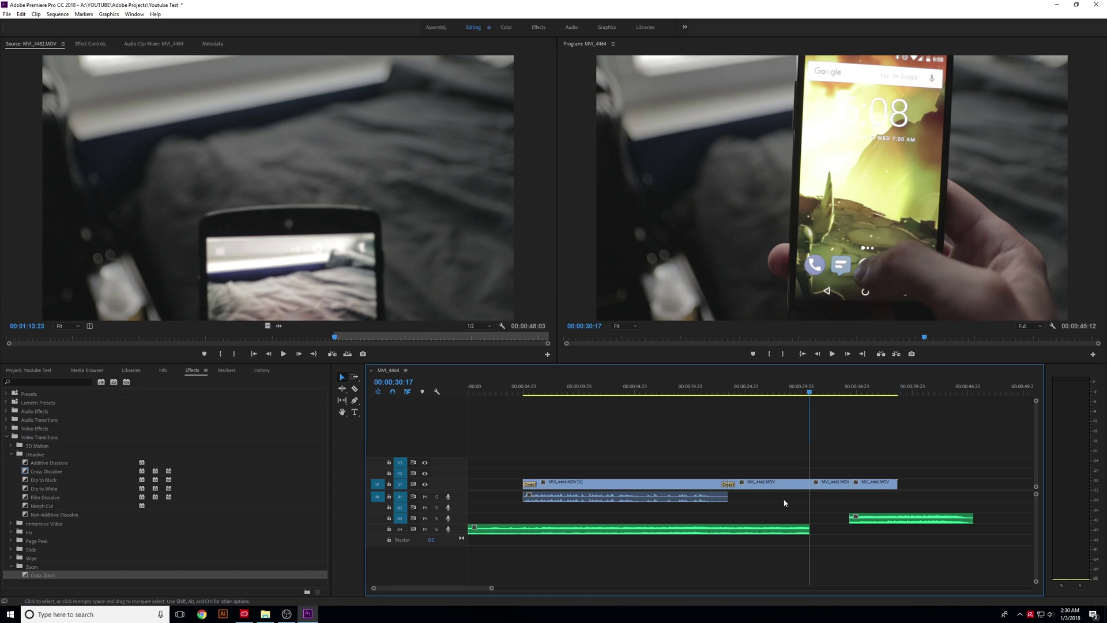
Step: Delete the cross dissolve before MVI_4462 near 00:00:30 and return to the previous edit point
{"action": "left_click", "coordinate": [724, 483]}
{"action": "key", "text": "Delete"}
{"action": "key", "text": "Up"}
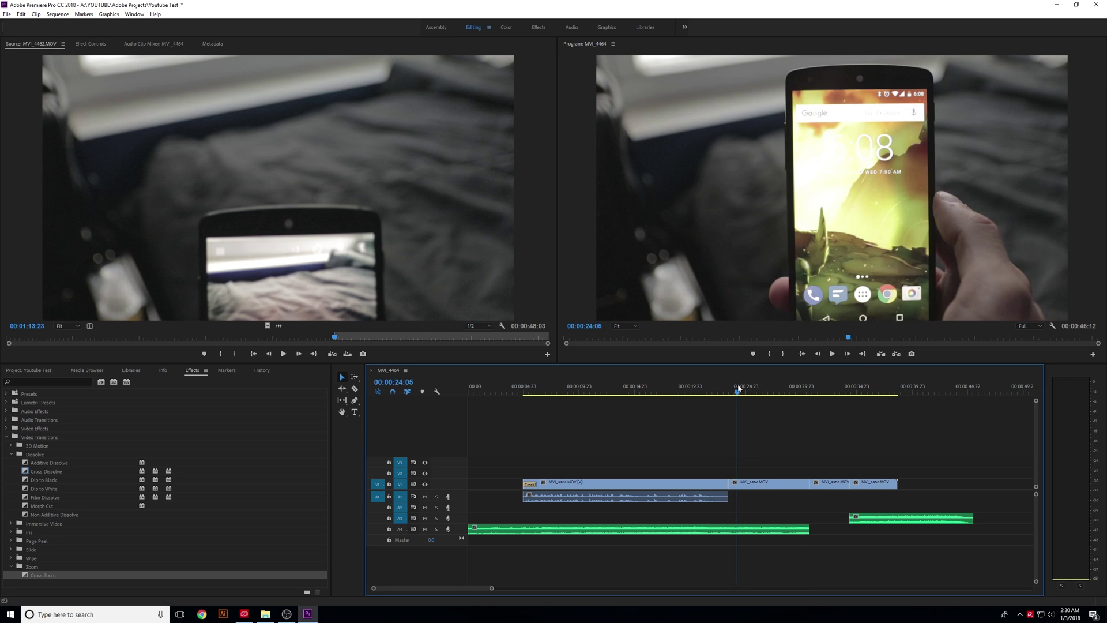
{"action": "key", "text": "Left"}
{"action": "key", "text": "Left"}
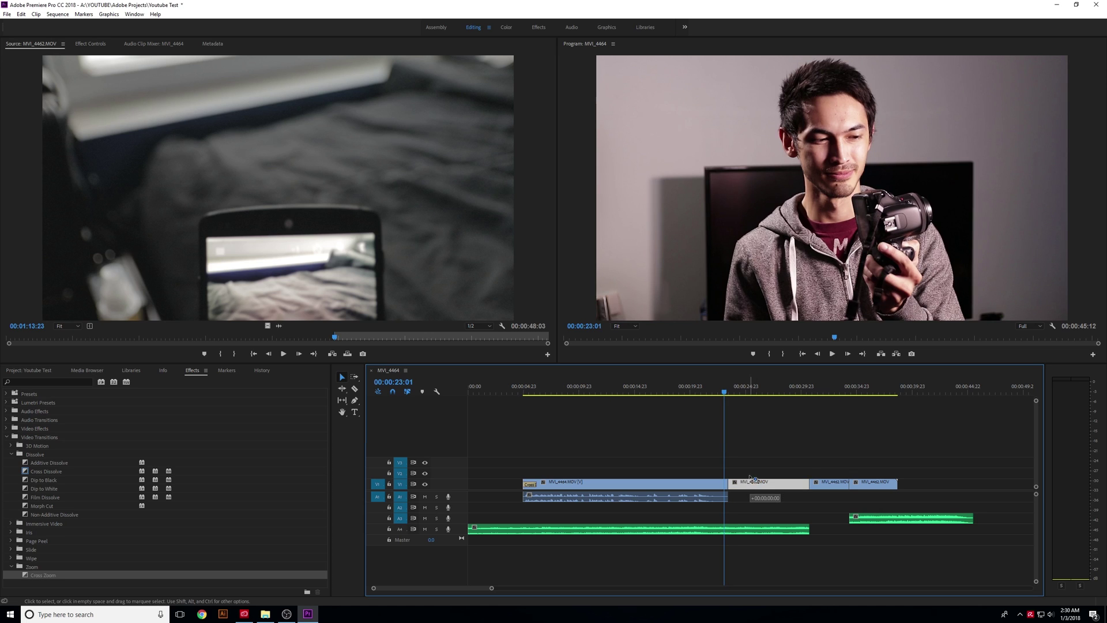
Step: Move the MVI_4462 clip from V1 up onto track V2 and scrub to its start
{"action": "mouse_move", "coordinate": [751, 482]}
{"action": "left_mouse_down"}
{"action": "mouse_move", "coordinate": [768, 471]}
{"action": "mouse_move", "coordinate": [748, 472]}
{"action": "left_mouse_up"}
{"action": "left_click_drag", "start_coordinate": [725, 394], "coordinate": [705, 394]}
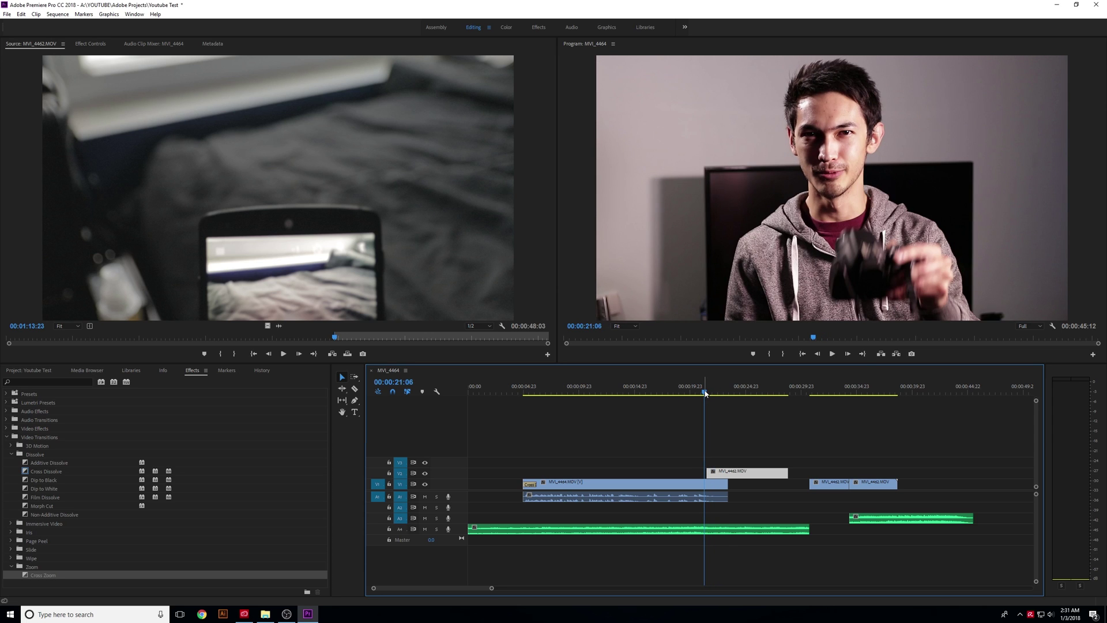
{"action": "left_click_drag", "start_coordinate": [705, 393], "coordinate": [707, 394]}
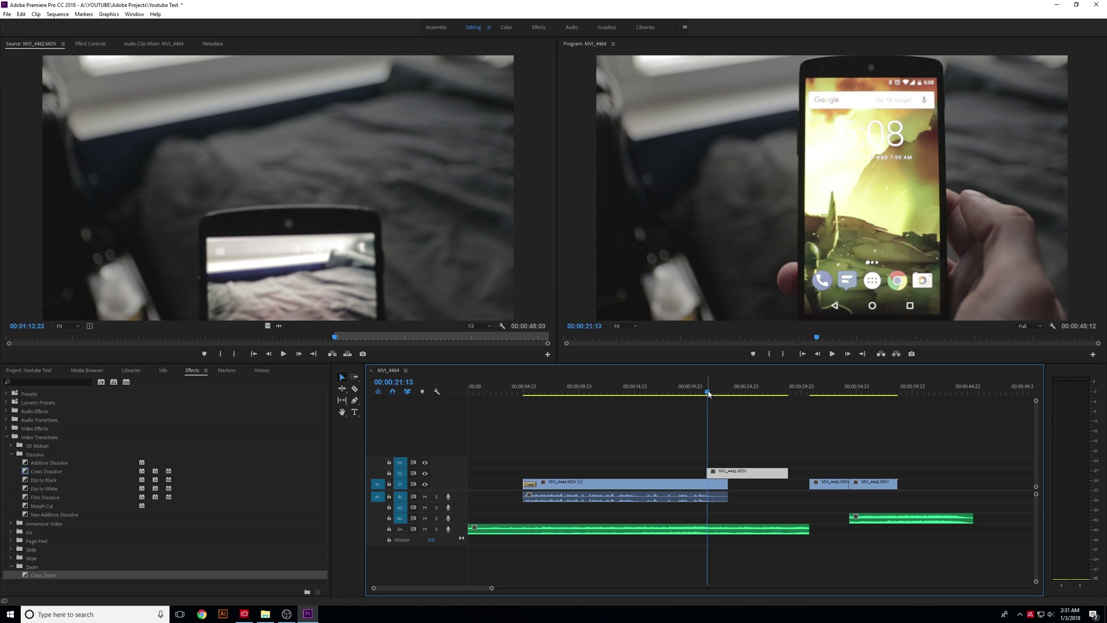
Step: Check the V2 clip's overlap with MVI_4464 by scrubbing around its start near 00:00:21:12
{"action": "left_click", "coordinate": [714, 486]}
{"action": "left_click", "coordinate": [717, 474]}
{"action": "left_click_drag", "start_coordinate": [710, 392], "coordinate": [705, 393]}
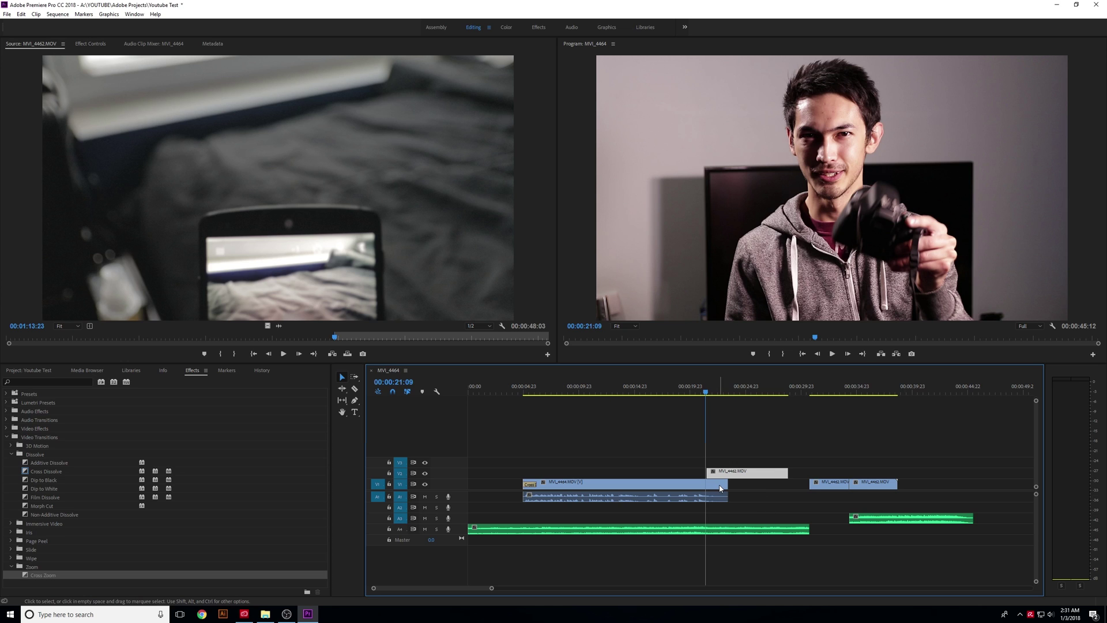
{"action": "left_click", "coordinate": [709, 393]}
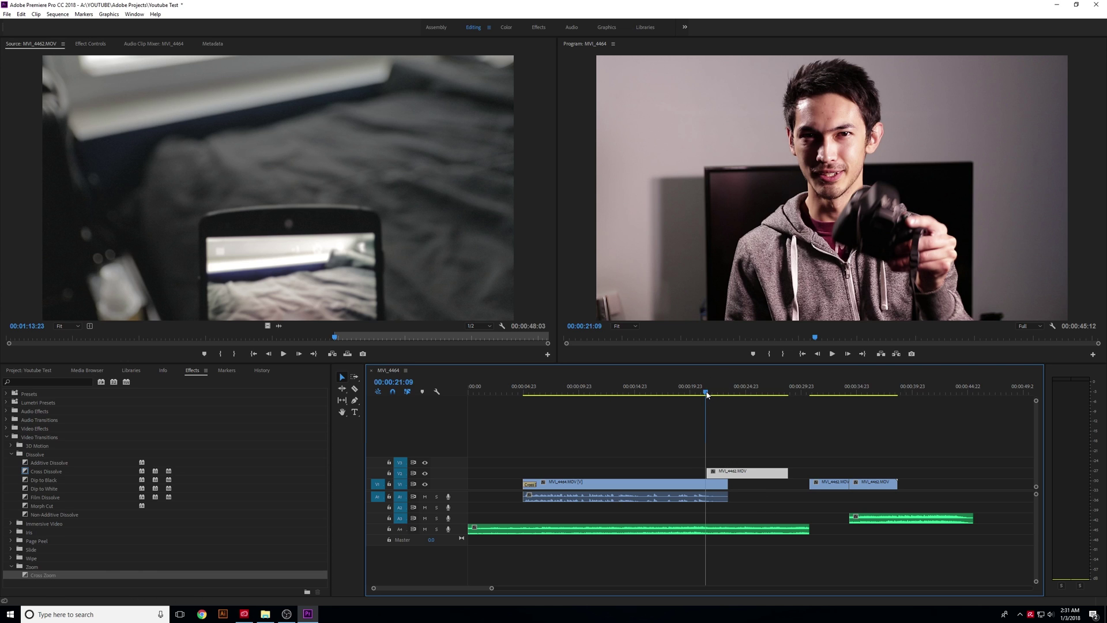
{"action": "left_click_drag", "start_coordinate": [709, 392], "coordinate": [714, 396]}
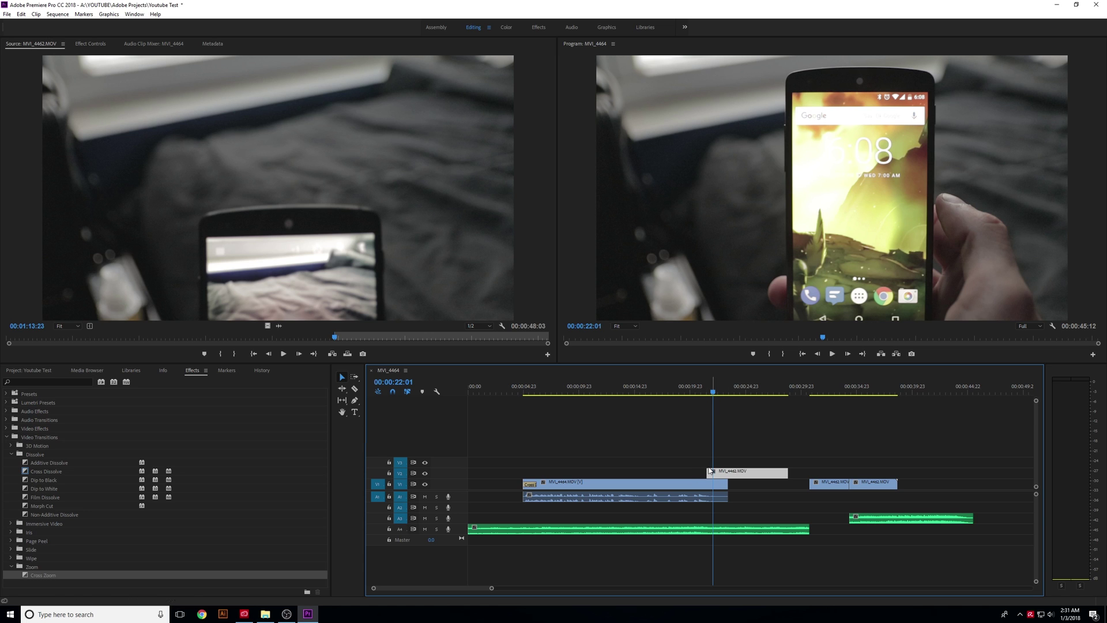
{"action": "left_click_drag", "start_coordinate": [712, 395], "coordinate": [702, 397]}
{"action": "key", "text": "Up"}
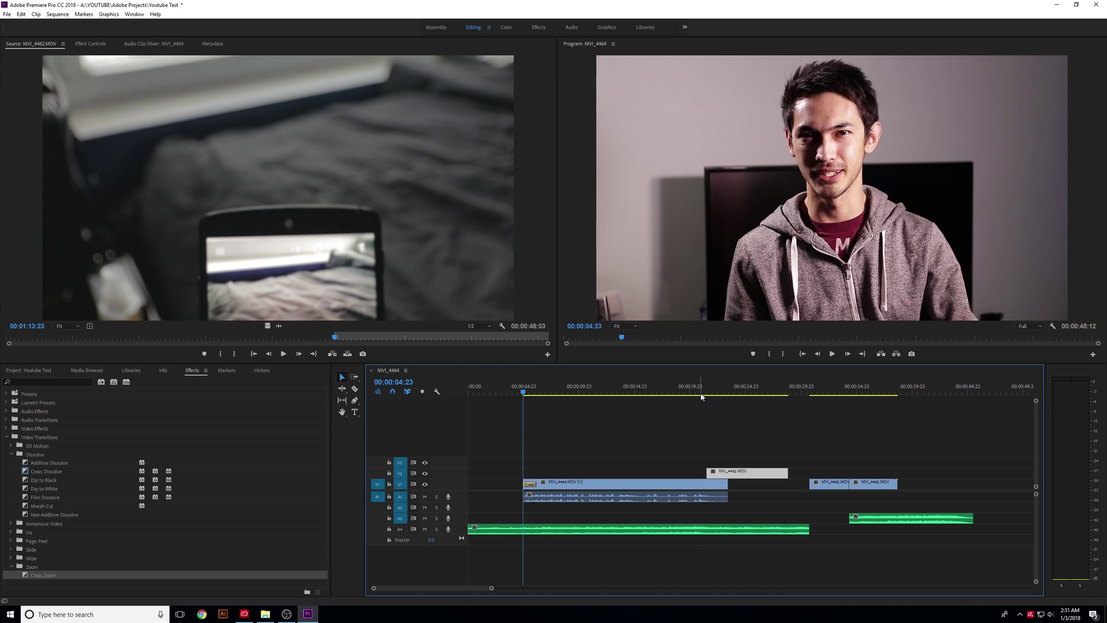
{"action": "key", "text": "Down"}
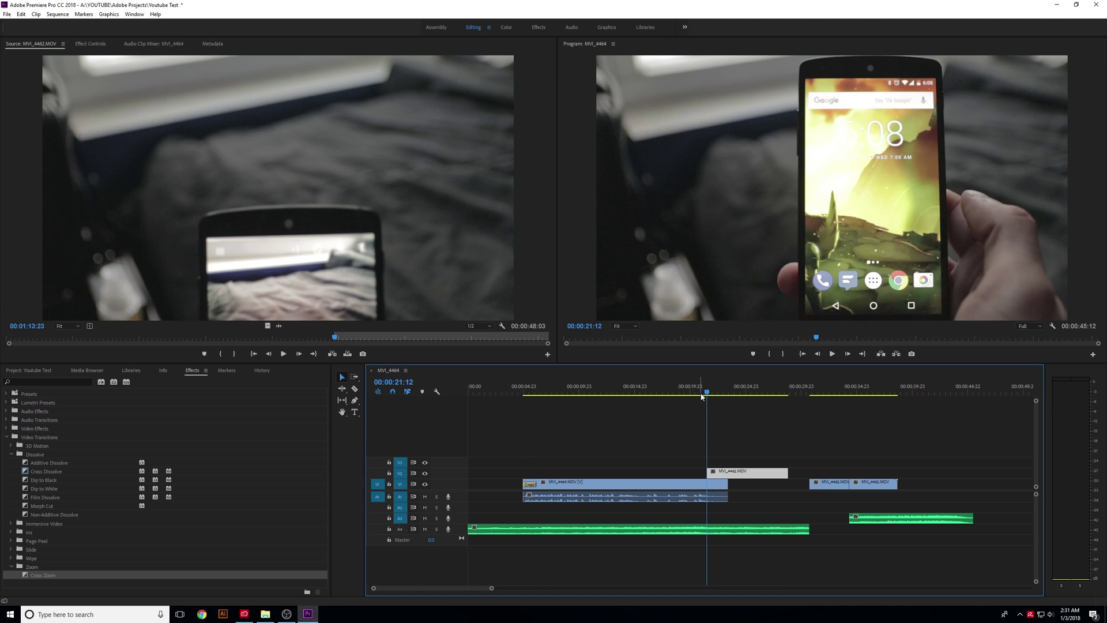
{"action": "key", "text": "Up"}
{"action": "key", "text": "Down"}
{"action": "key", "text": "Up"}
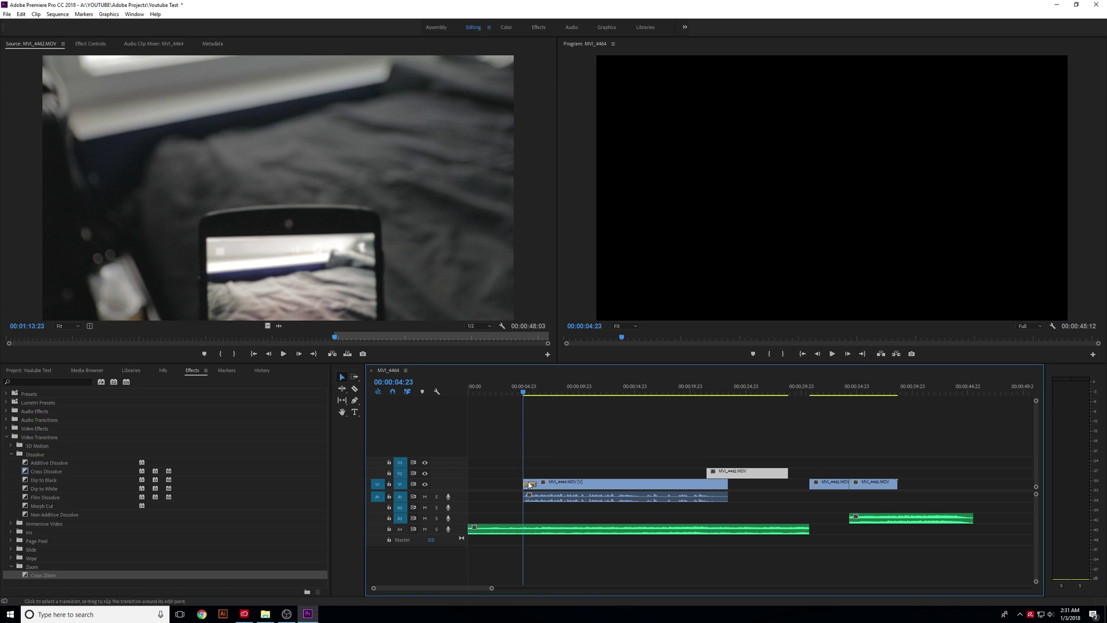
{"action": "key", "text": "Down"}
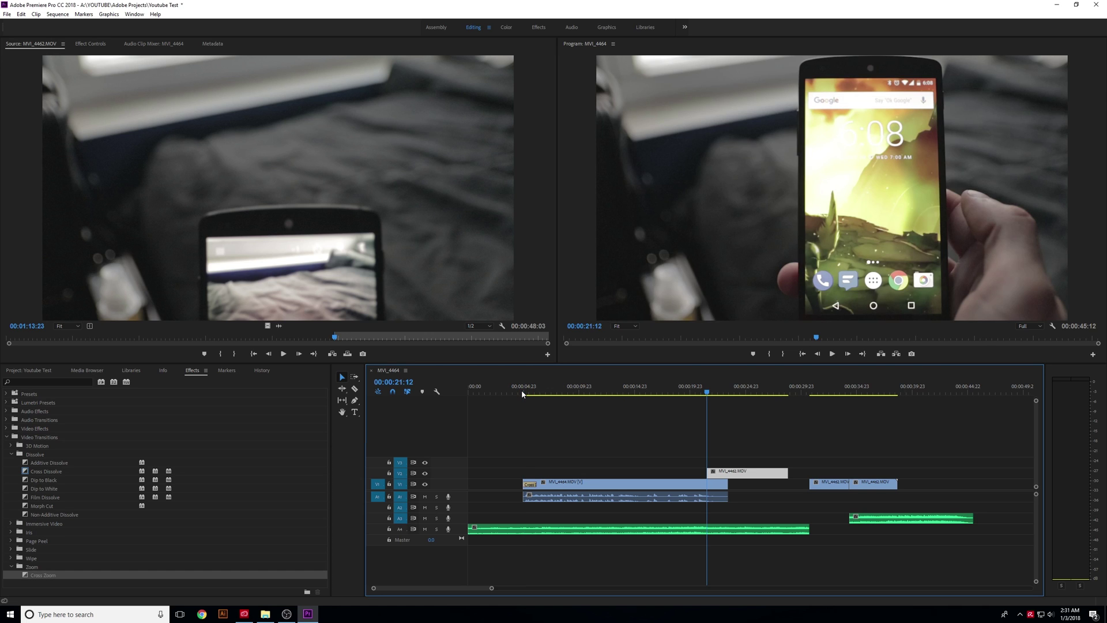
{"action": "key", "text": "Down"}
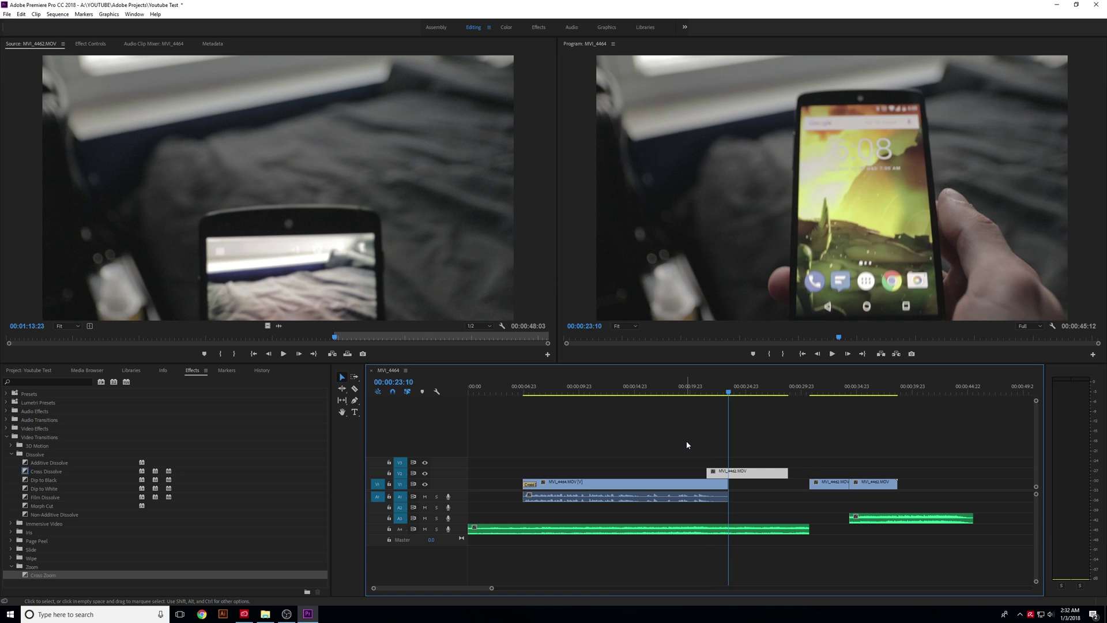
{"action": "key", "text": "Down"}
{"action": "key", "text": "Down"}
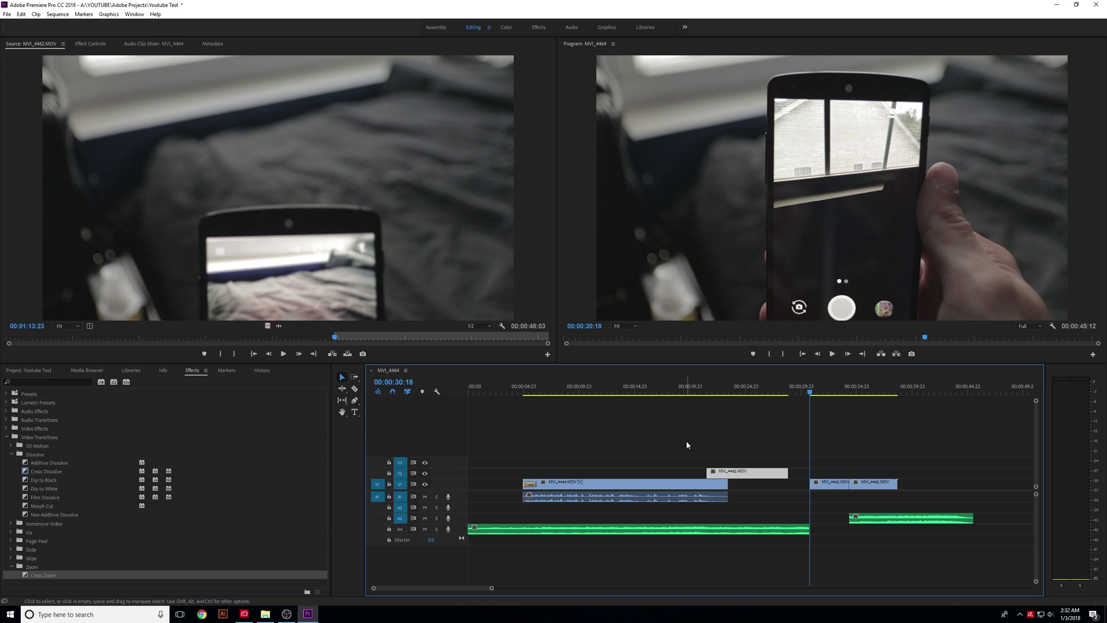
{"action": "key", "text": "Up"}
{"action": "key", "text": "Up"}
{"action": "key", "text": "Up"}
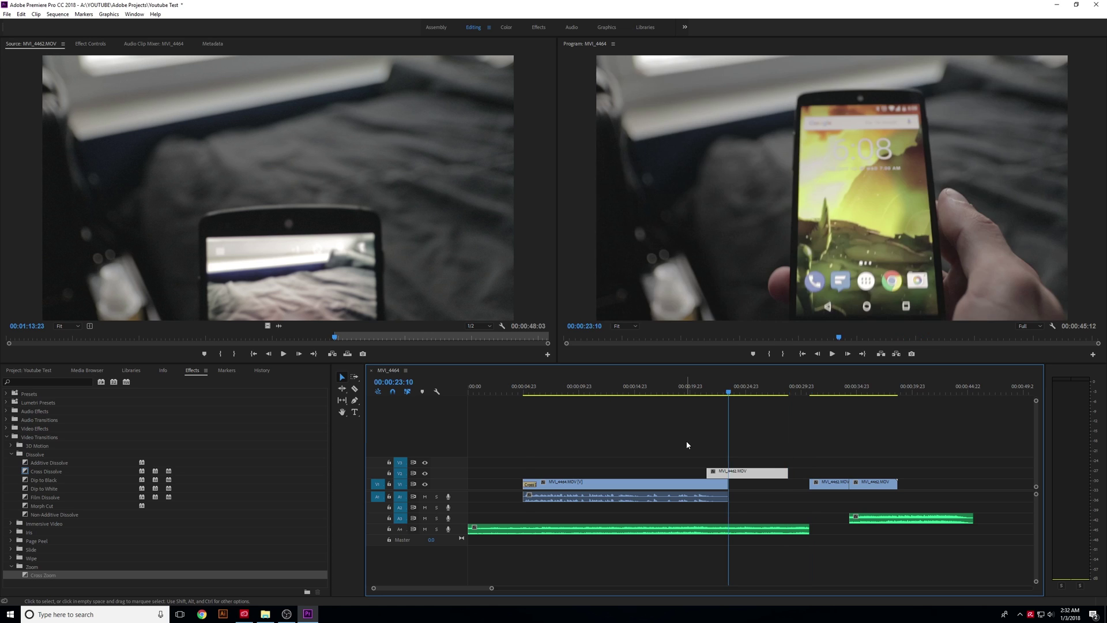
{"action": "key", "text": "Down"}
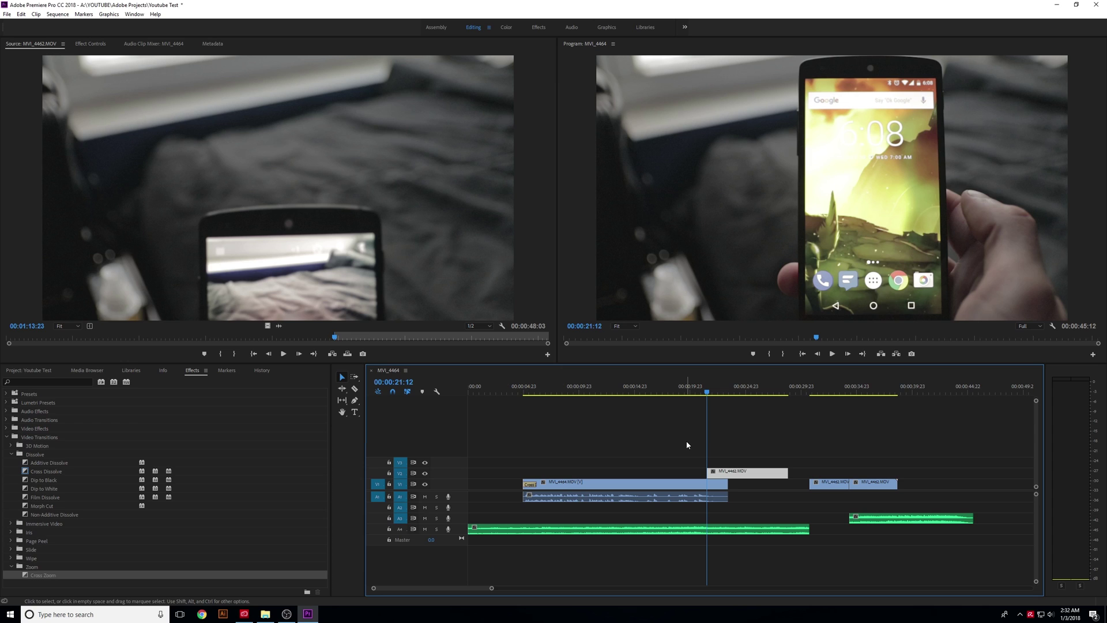
{"action": "left_click", "coordinate": [400, 474]}
{"action": "key", "text": "Up"}
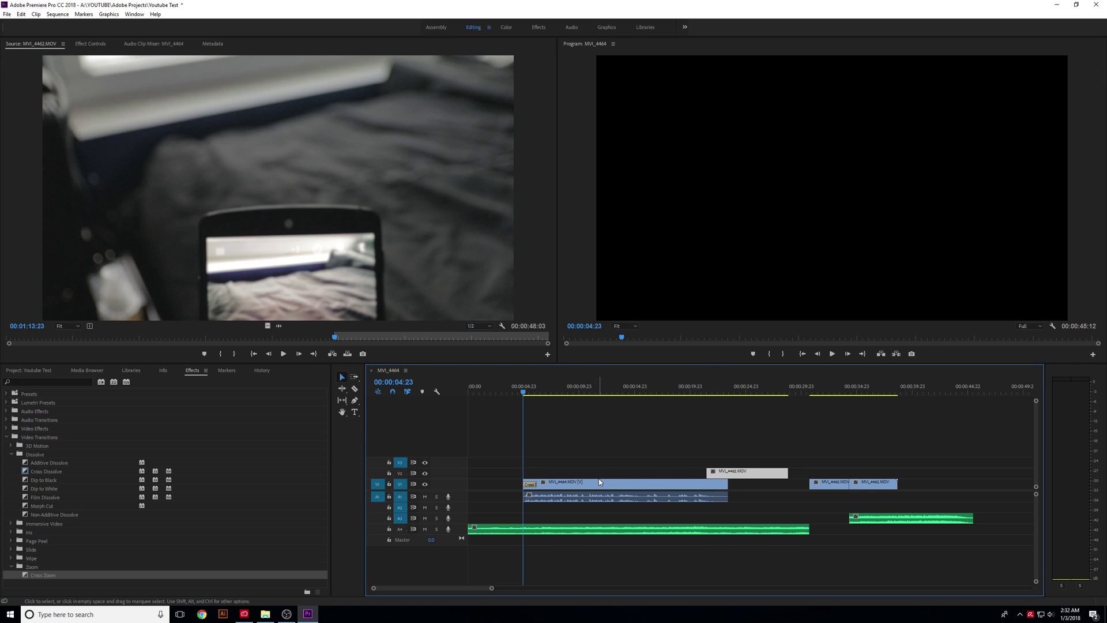
{"action": "key", "text": "Down"}
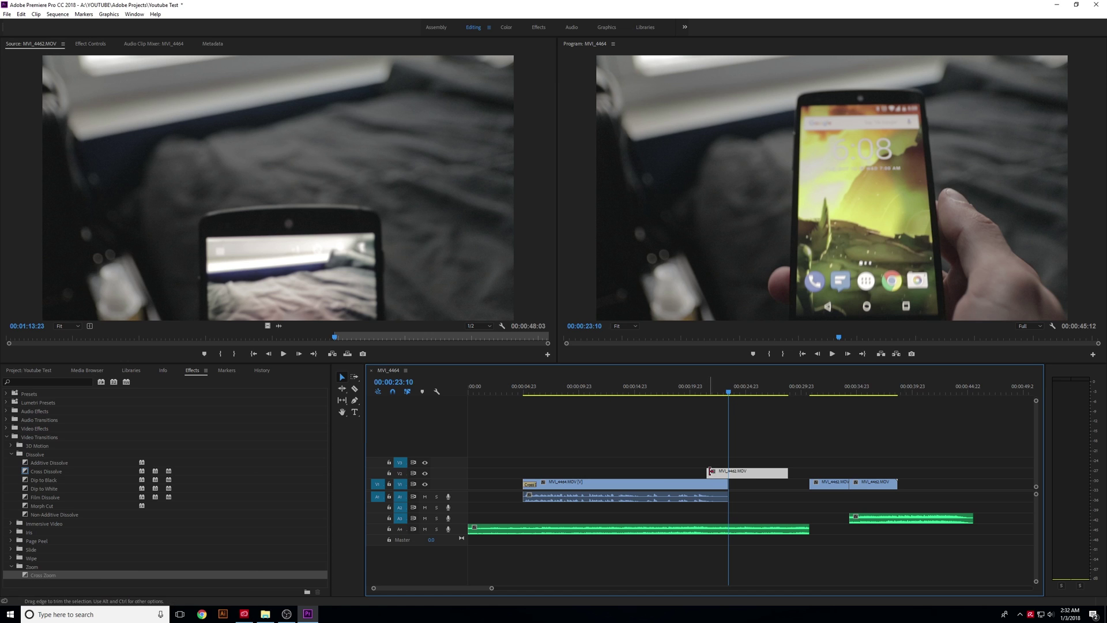
{"action": "key", "text": "Down"}
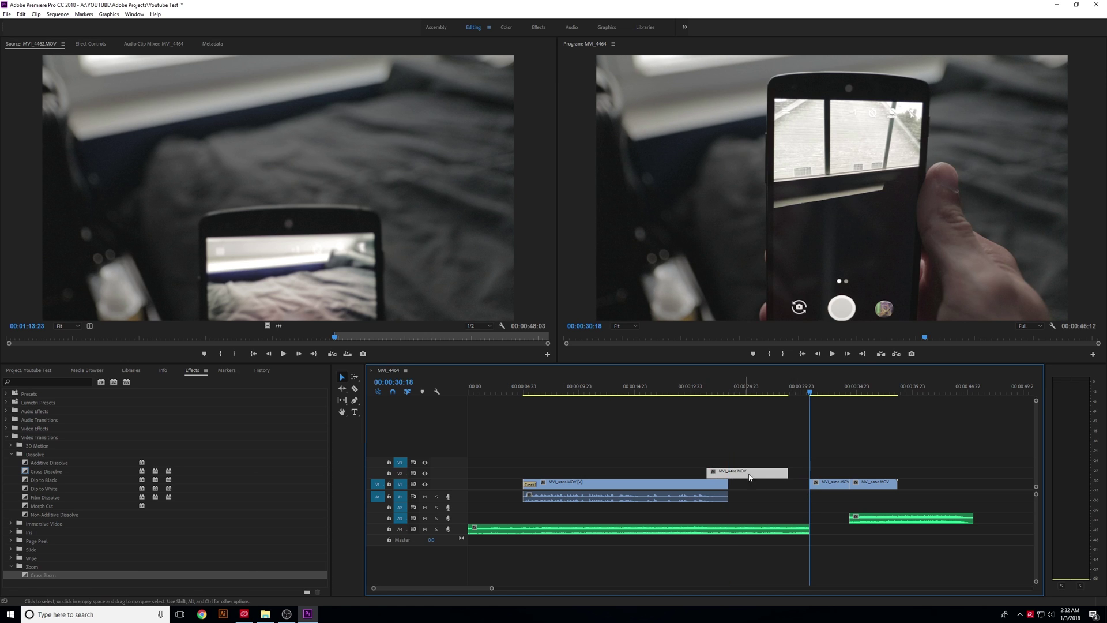
{"action": "key", "text": "Up"}
{"action": "key", "text": "Up"}
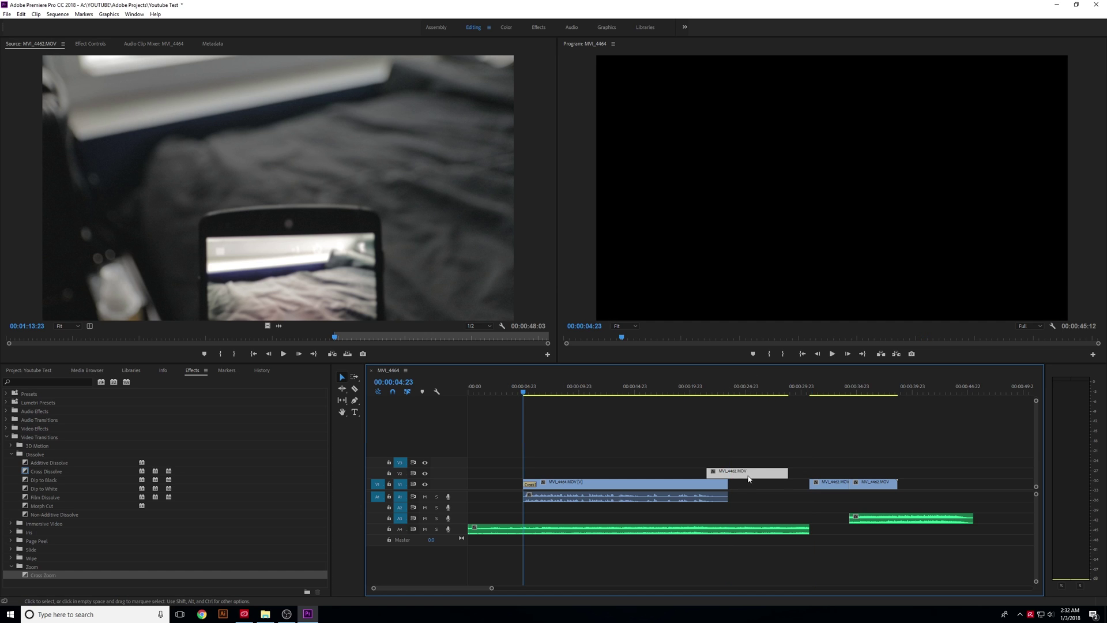
{"action": "key", "text": "Down"}
{"action": "key", "text": "Down"}
{"action": "key", "text": "Up"}
{"action": "key", "text": "Up"}
{"action": "key", "text": "Down"}
{"action": "key", "text": "Down"}
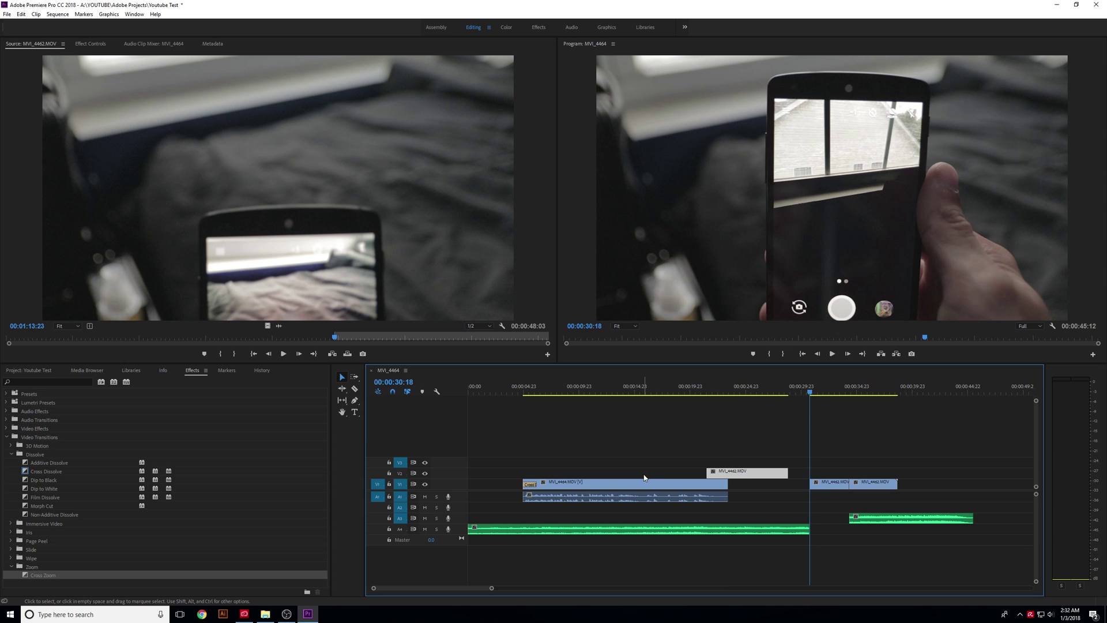
{"action": "key", "text": "Up"}
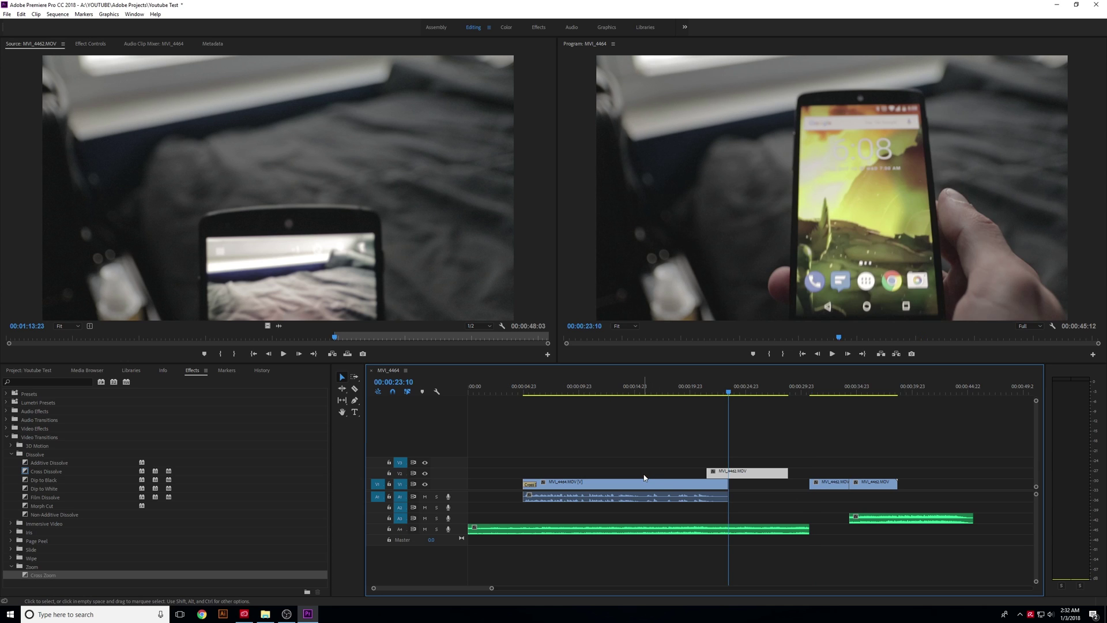
{"action": "left_click", "coordinate": [400, 474]}
{"action": "left_click", "coordinate": [590, 476]}
{"action": "left_click", "coordinate": [559, 476]}
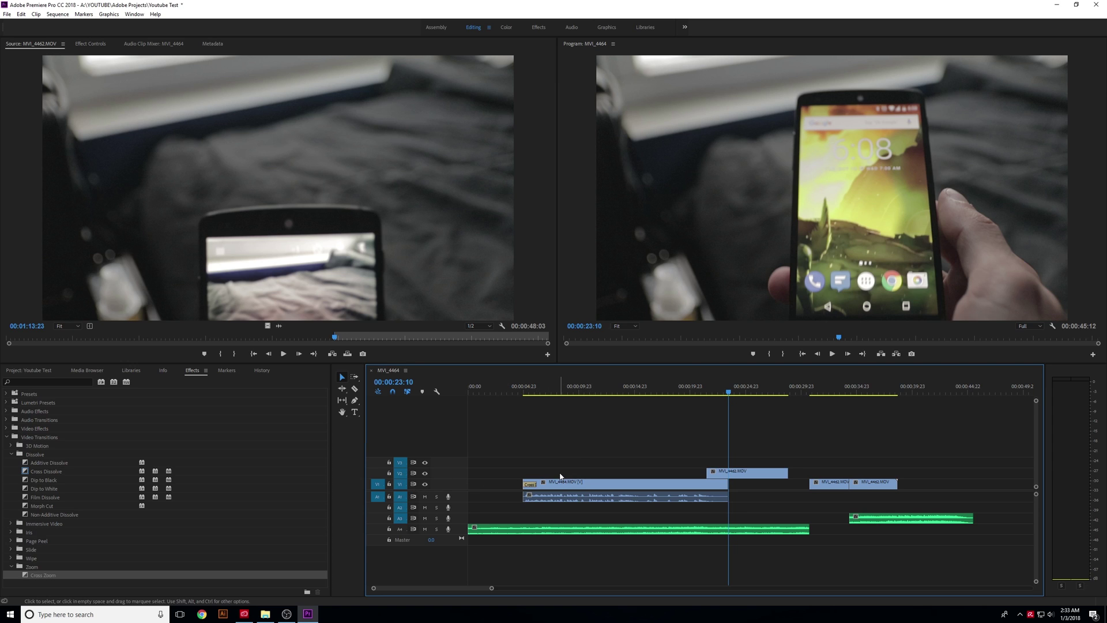
Step: Lock track V2 and marquee-select the clips from V2 down to A1
{"action": "left_click", "coordinate": [389, 473]}
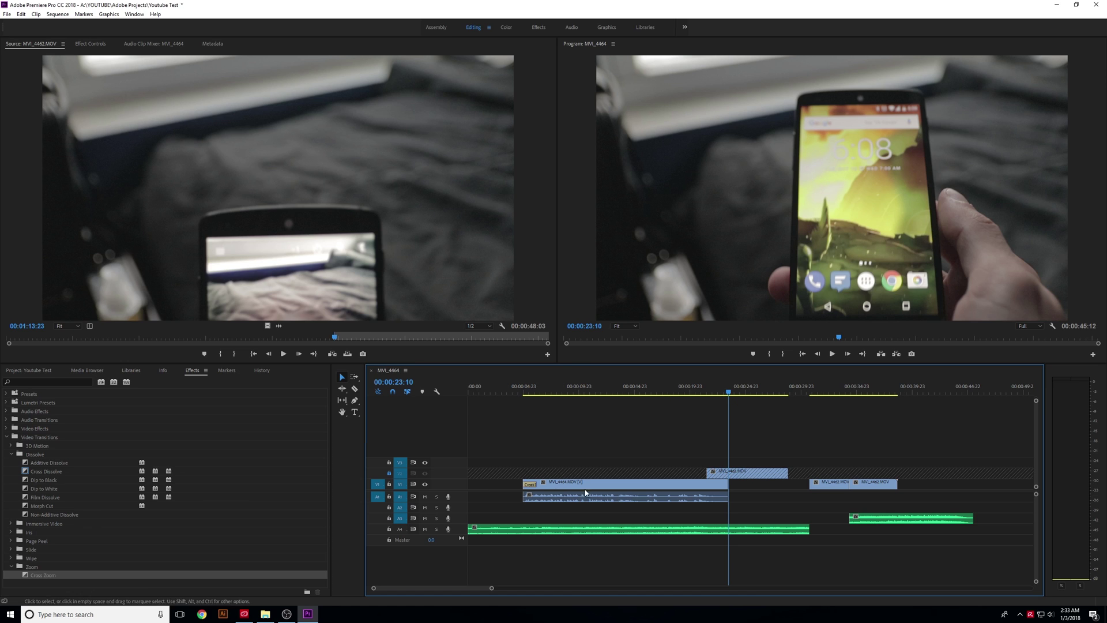
{"action": "left_click_drag", "start_coordinate": [738, 474], "coordinate": [753, 437]}
Step: Unlock track V2 so the MVI_4462 clip is editable again
{"action": "left_click", "coordinate": [389, 474]}
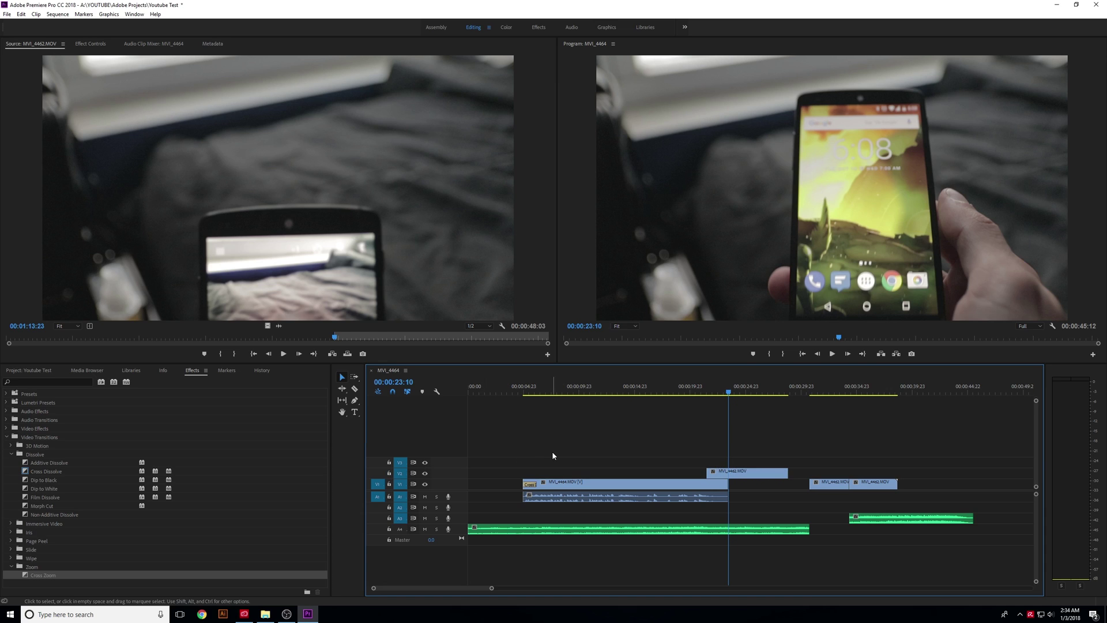